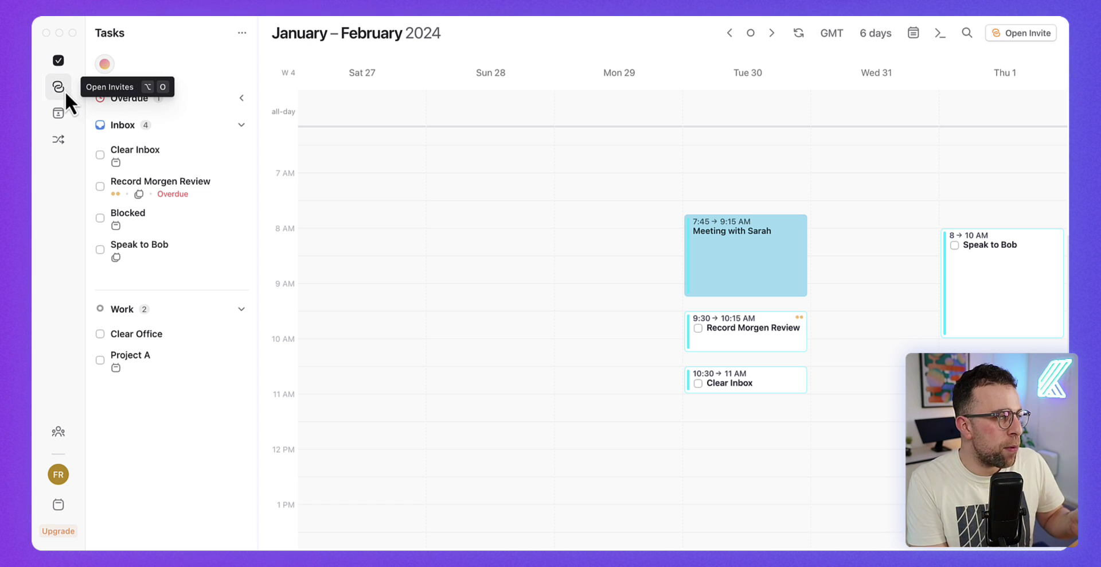
# Look over the booking page links and open invites, then return to the task lists
pyautogui.click(57, 114)
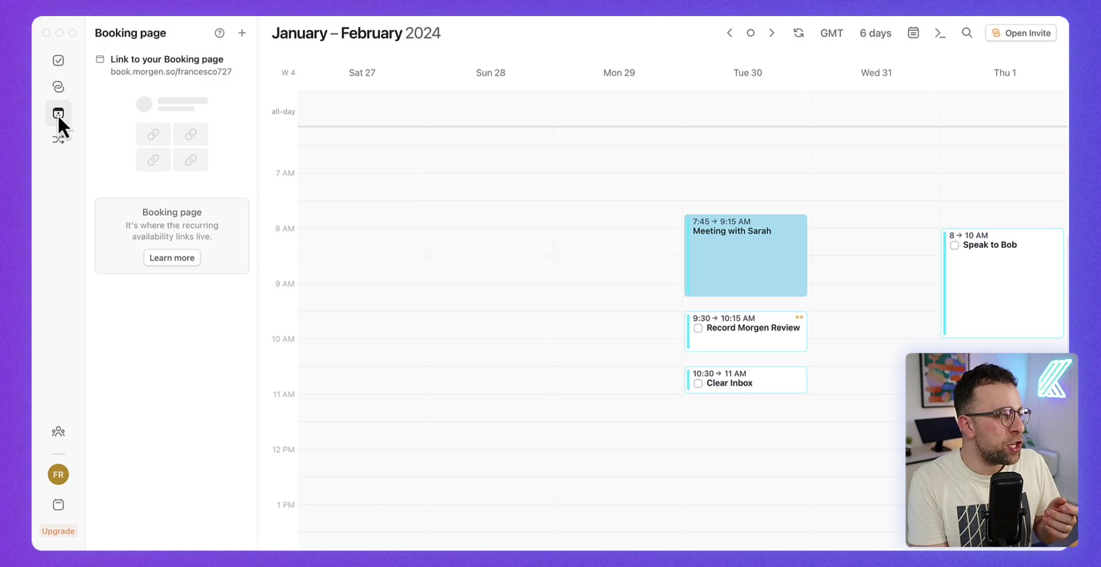
pyautogui.click(58, 88)
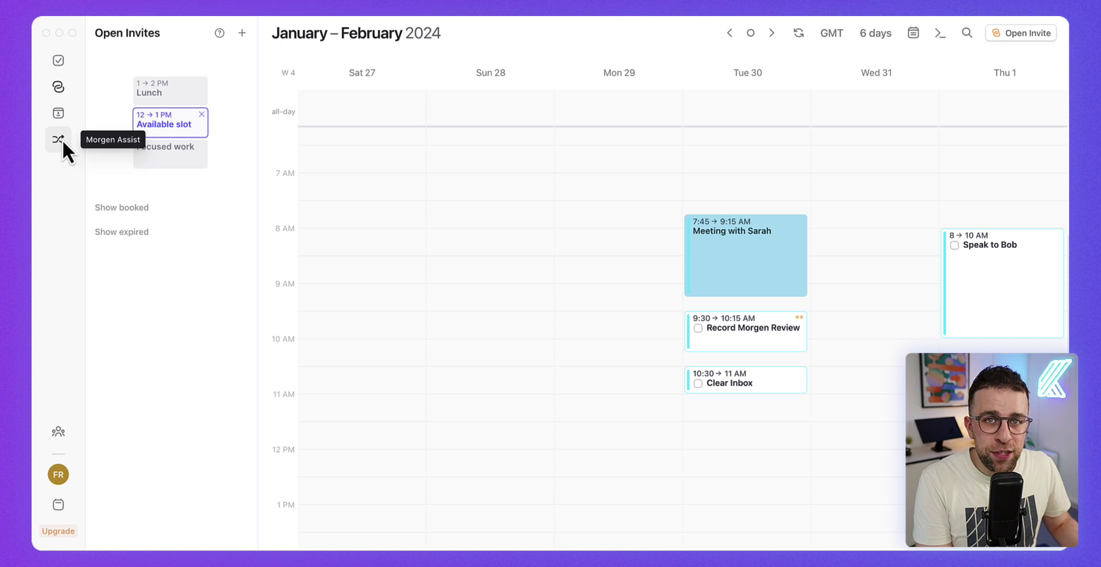
pyautogui.click(55, 70)
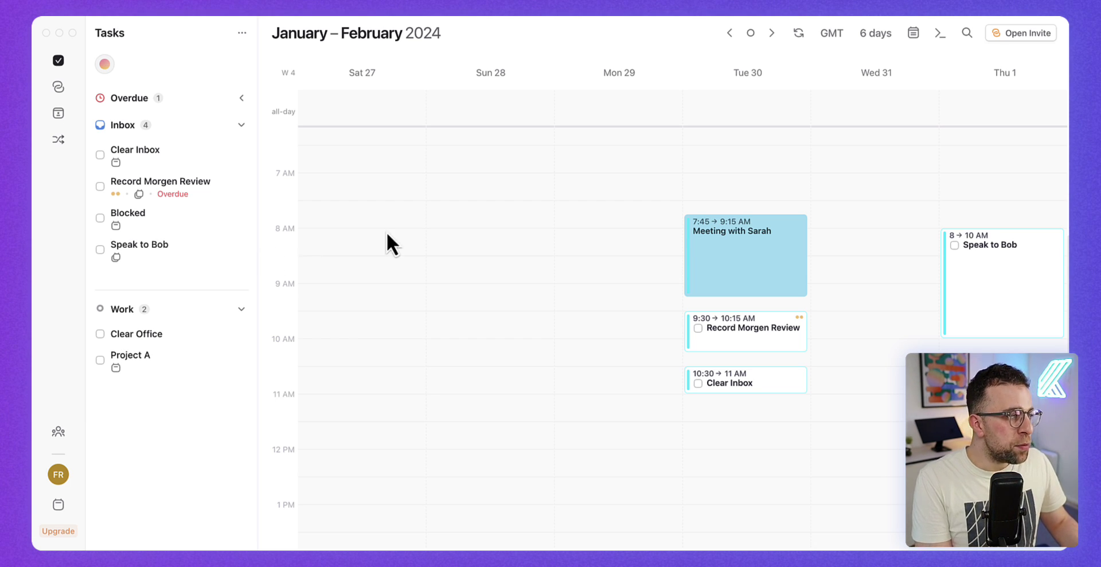
# Advance to February 2–7 and save a Friday 9:45–11:45 'Blocked' slot as an Inbox task
pyautogui.scroll(1, 387, 232)
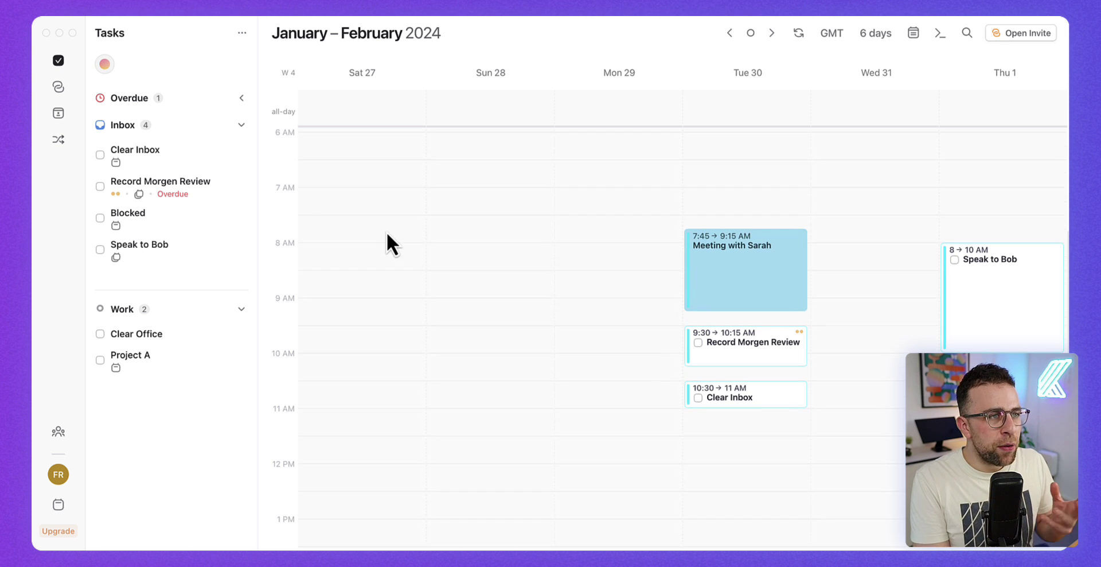
pyautogui.click(772, 32)
pyautogui.moveTo(336, 311); pyautogui.dragTo(355, 410)
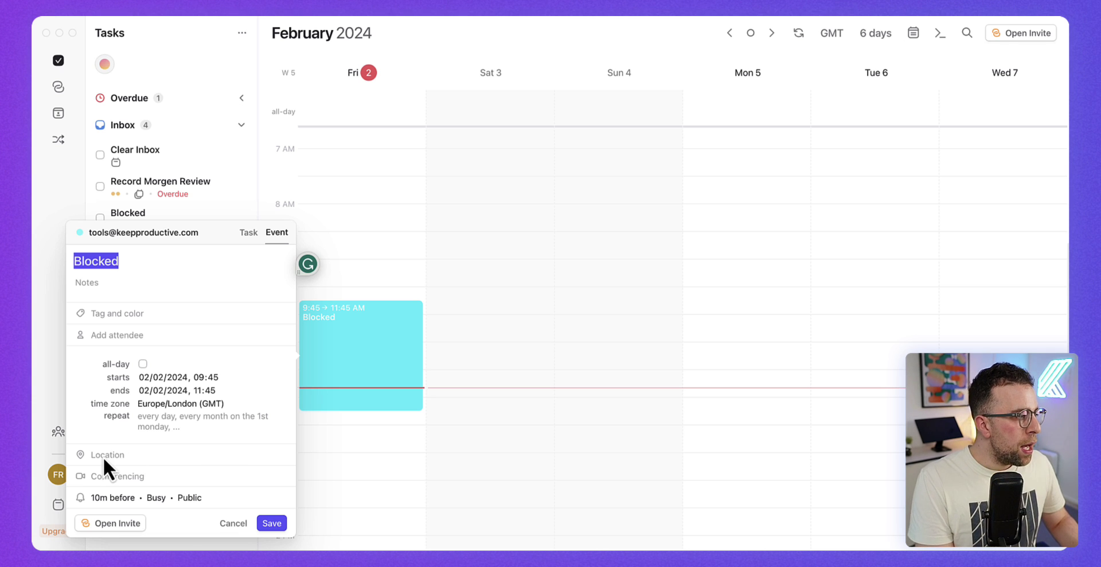
pyautogui.click(259, 202)
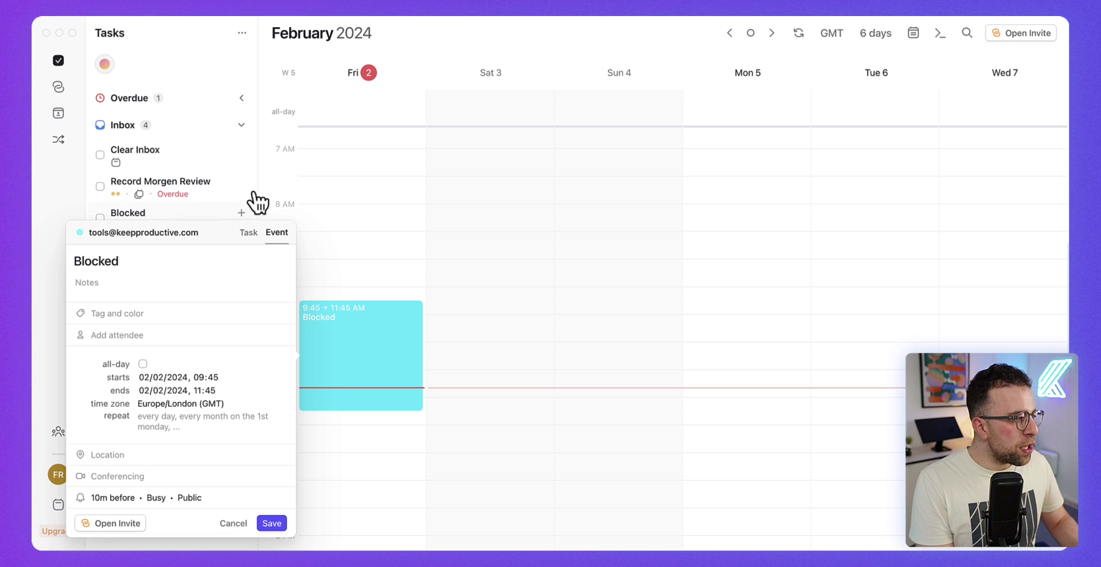
pyautogui.click(250, 232)
pyautogui.click(171, 87)
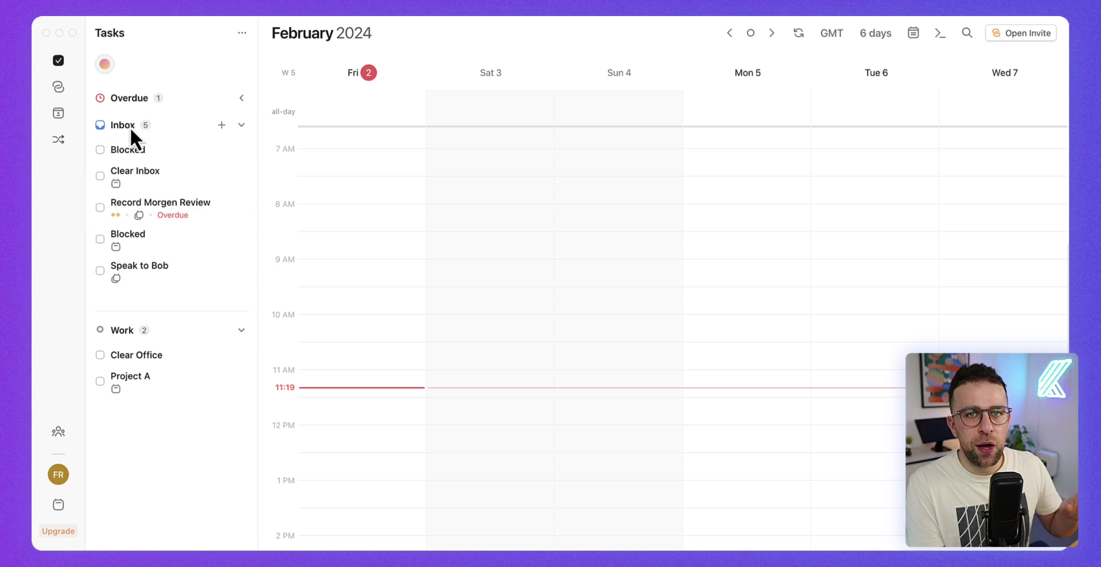
# Review the Clear Inbox and Record Morgen Review task details, discarding an empty new task
pyautogui.click(221, 125)
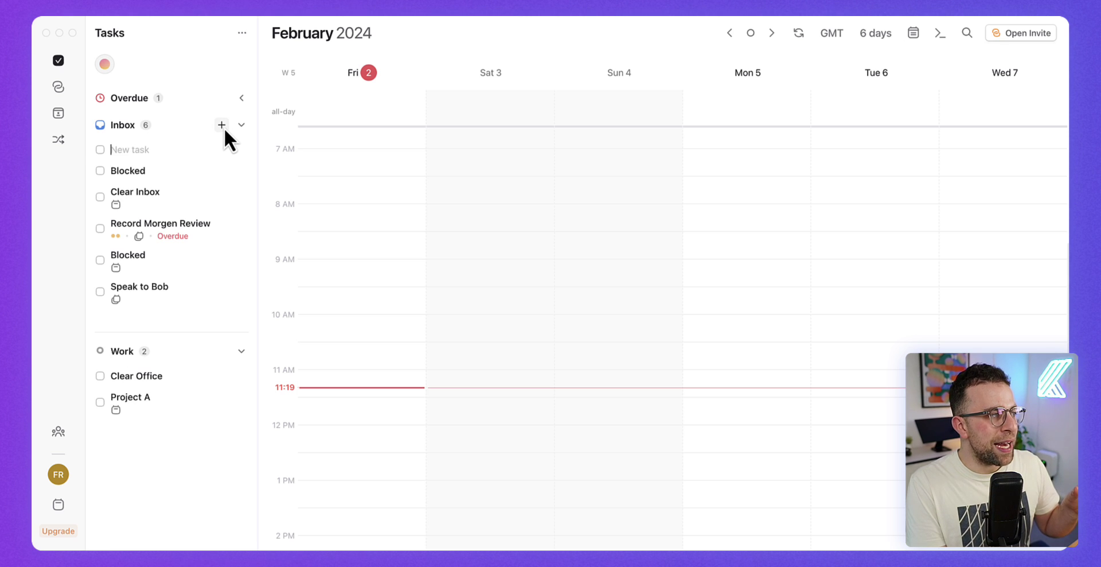
pyautogui.press('Escape')
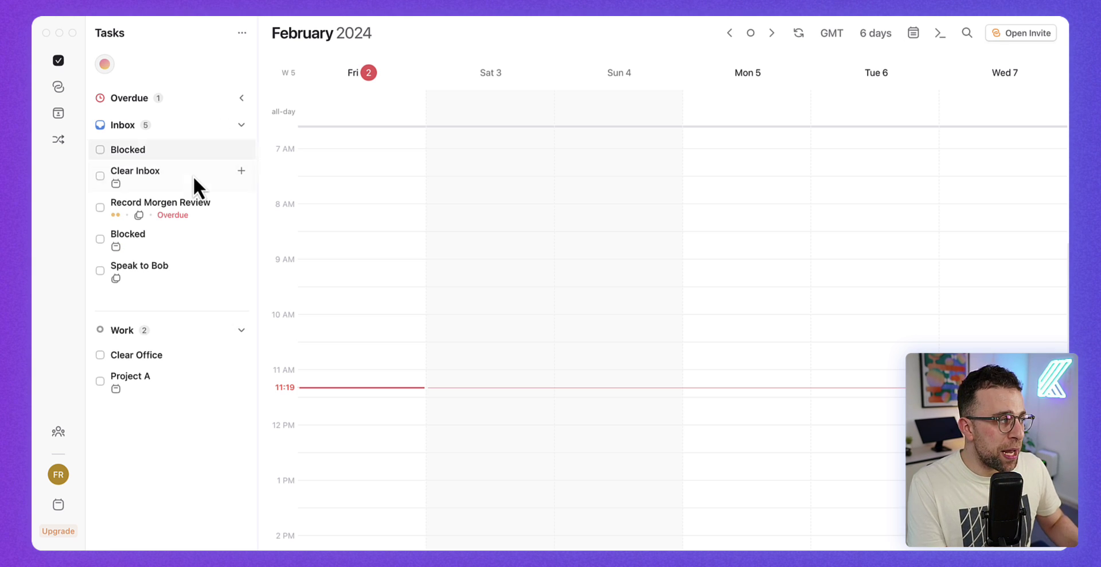
pyautogui.click(181, 171)
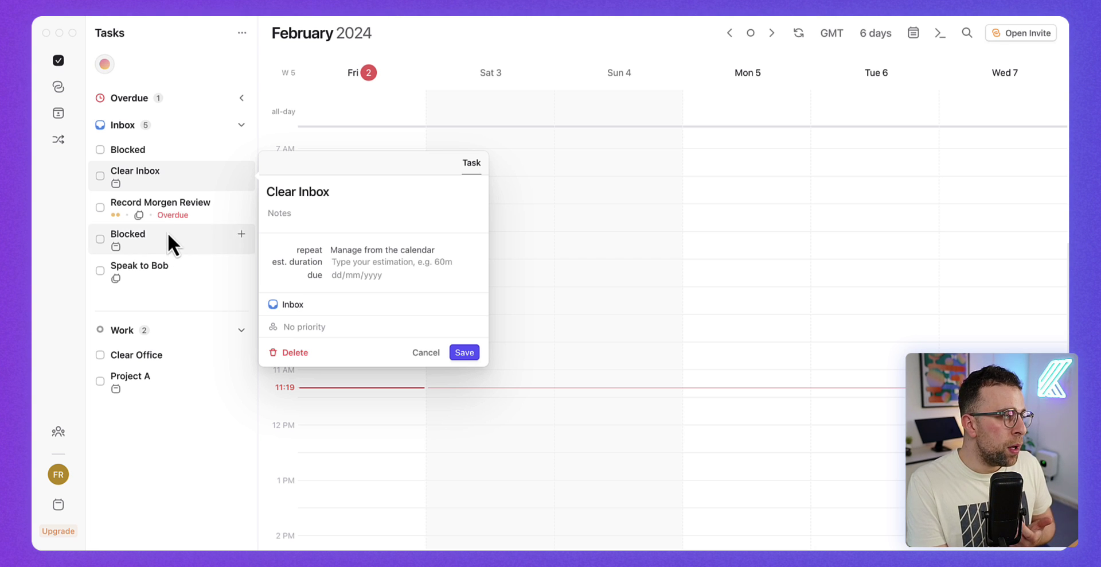
pyautogui.click(160, 213)
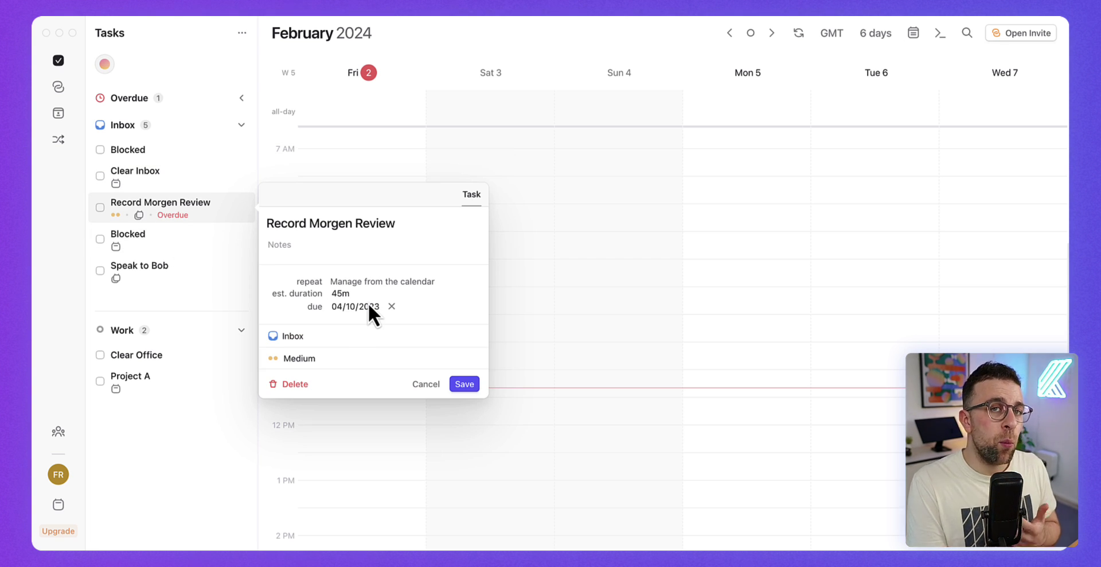
pyautogui.press('Escape')
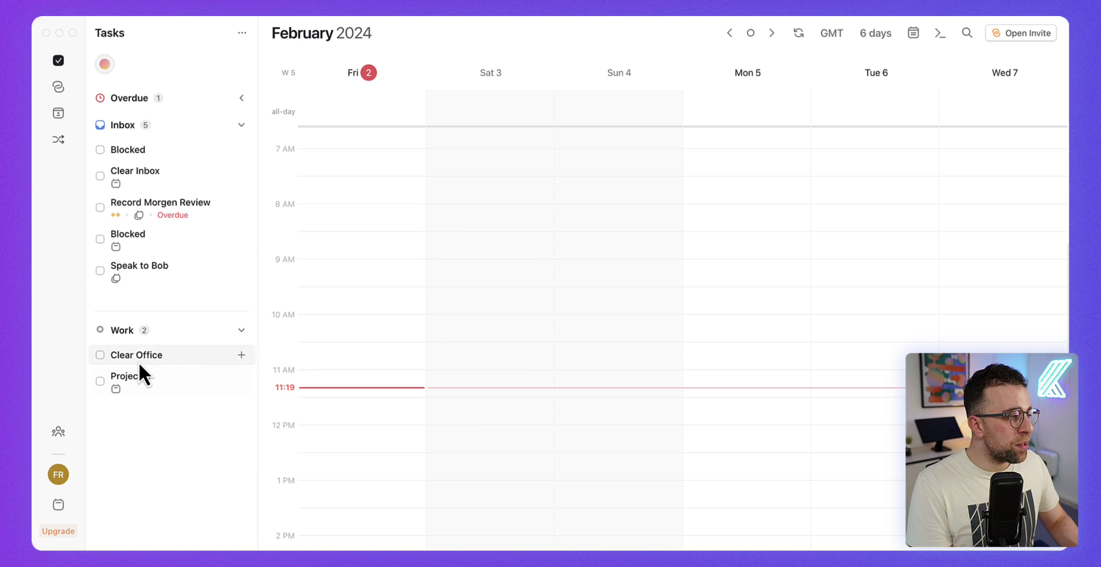
# Schedule Project A Friday until 1:30 PM as done, and Record Morgen Review 1:45–2:30 PM
pyautogui.moveTo(142, 382); pyautogui.dragTo(368, 501)
pyautogui.scroll(-3, 369, 467)
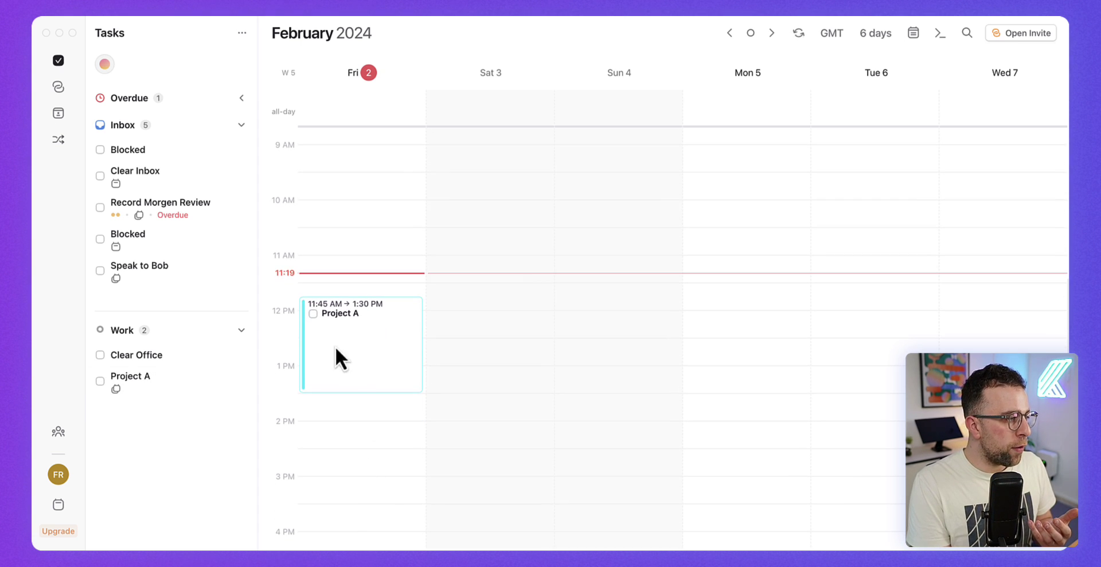
pyautogui.click(313, 314)
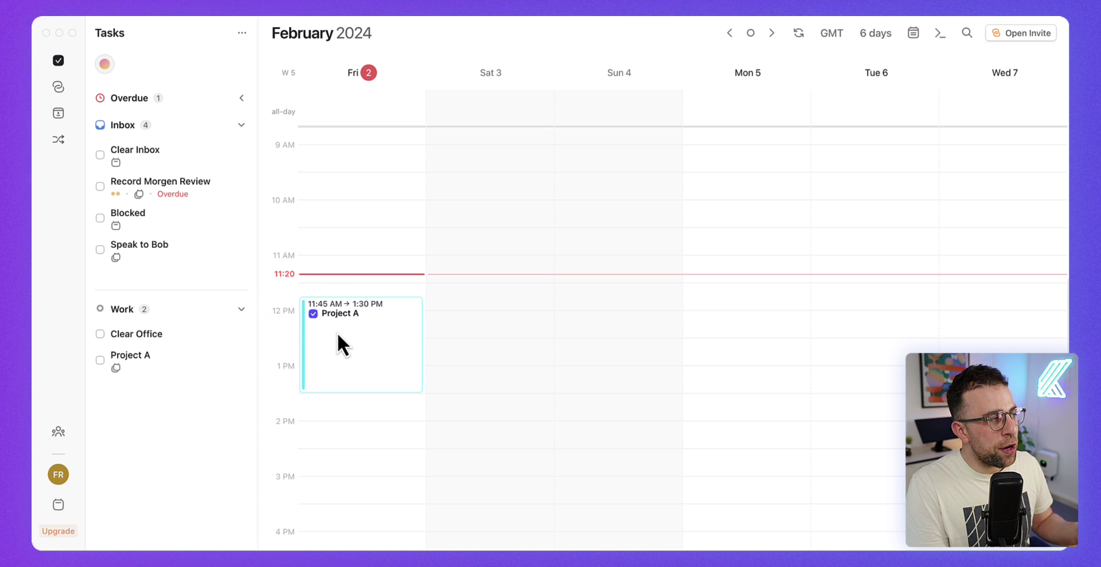
pyautogui.click(241, 99)
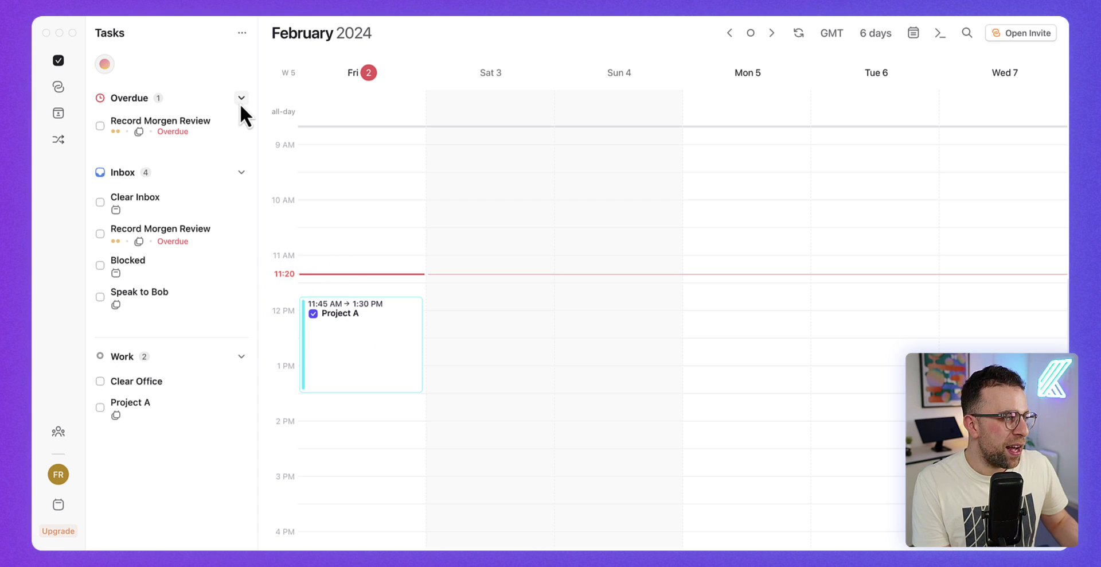
pyautogui.moveTo(204, 127); pyautogui.dragTo(386, 430)
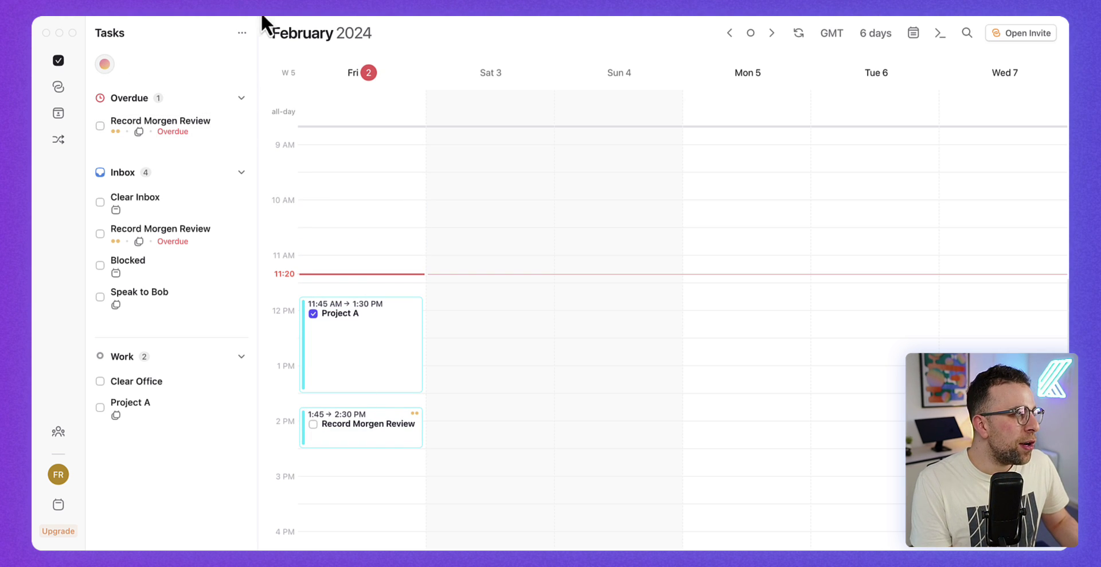
pyautogui.click(242, 33)
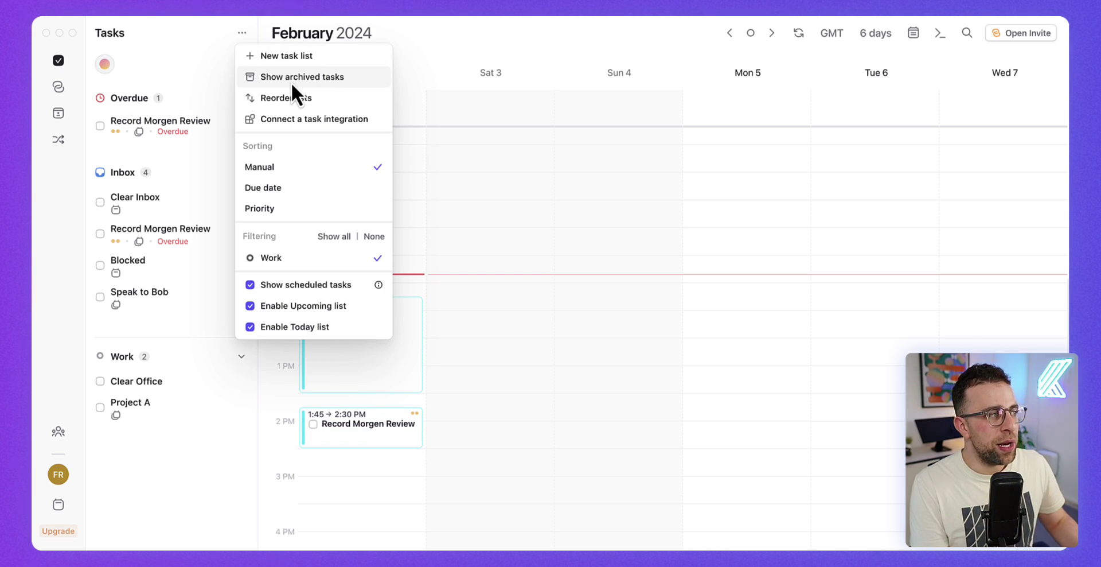
pyautogui.click(323, 119)
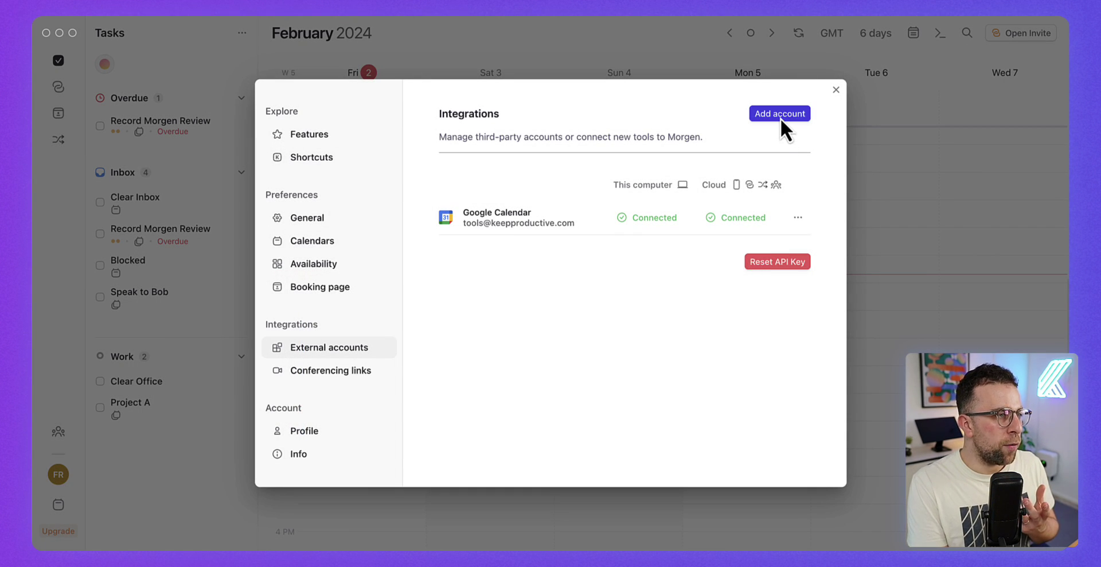
pyautogui.click(780, 114)
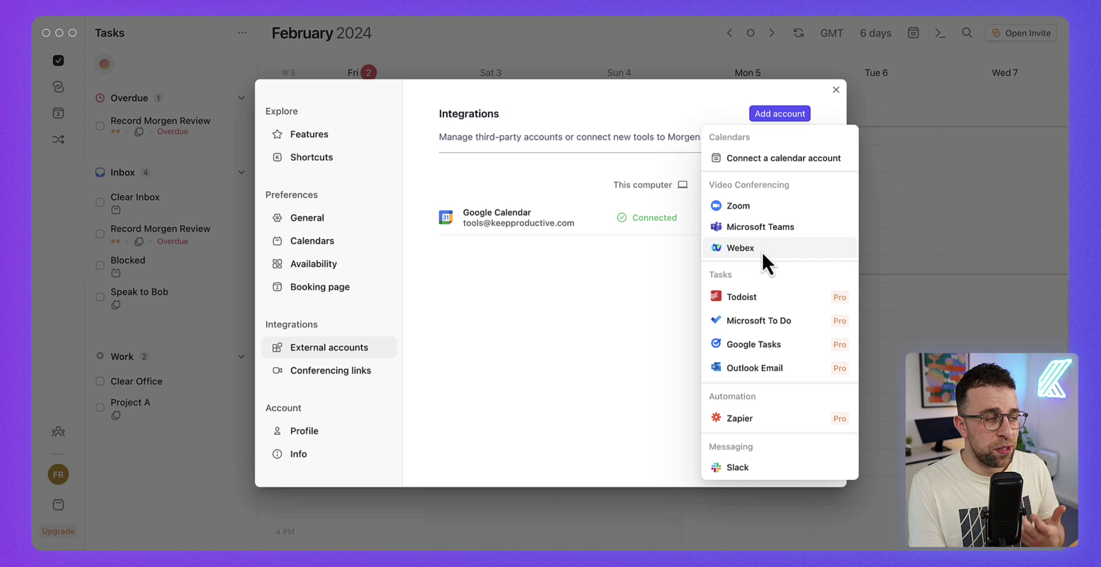
pyautogui.click(643, 295)
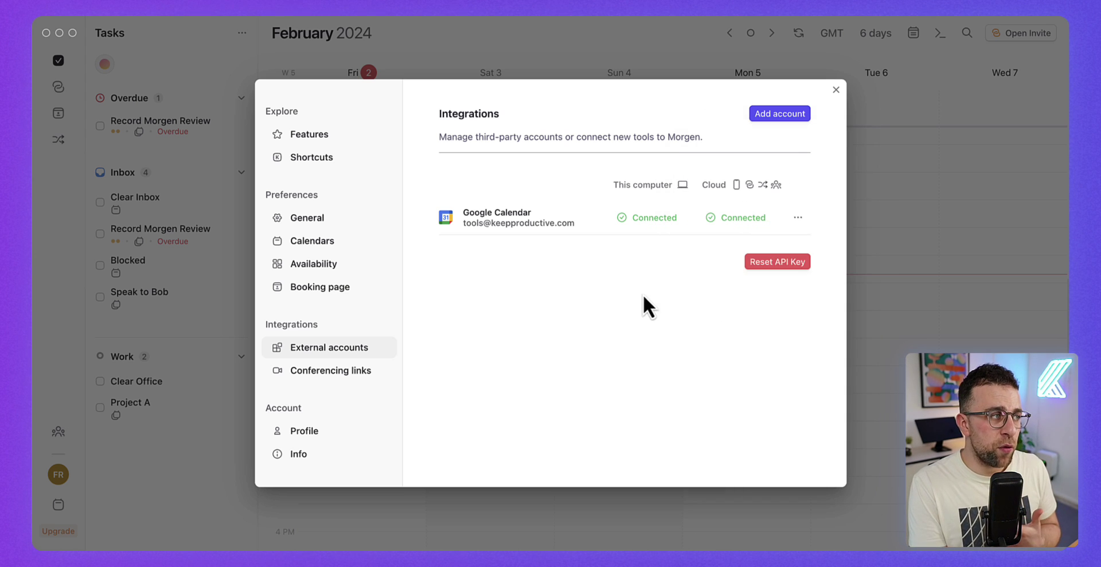
pyautogui.click(836, 90)
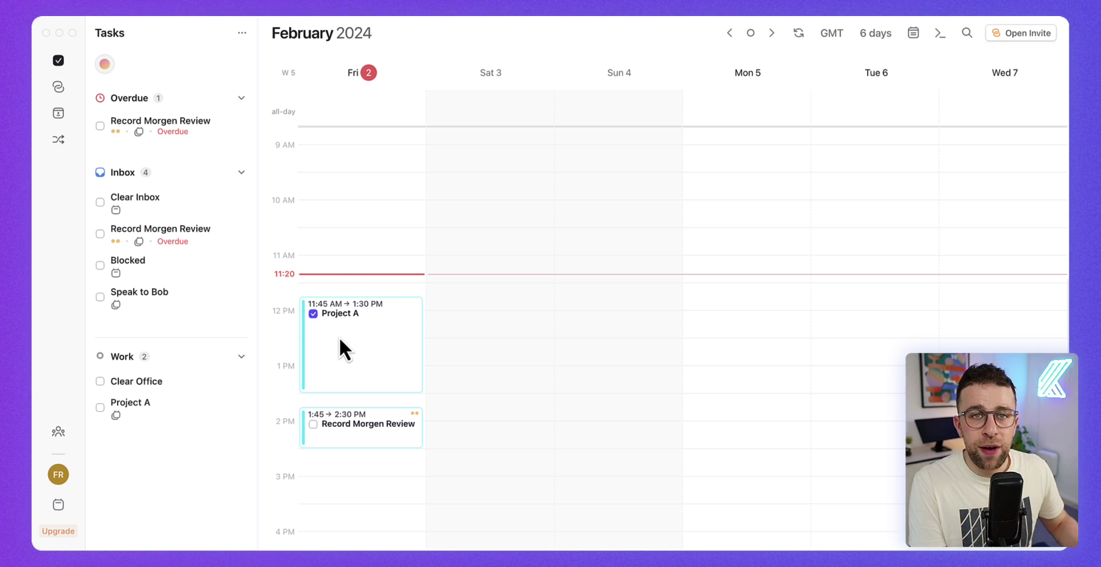
# Draft an Open Invite titled 'Meeting with Bob' with slots from Saturday Feb 3 to Tuesday Feb 6
pyautogui.click(58, 87)
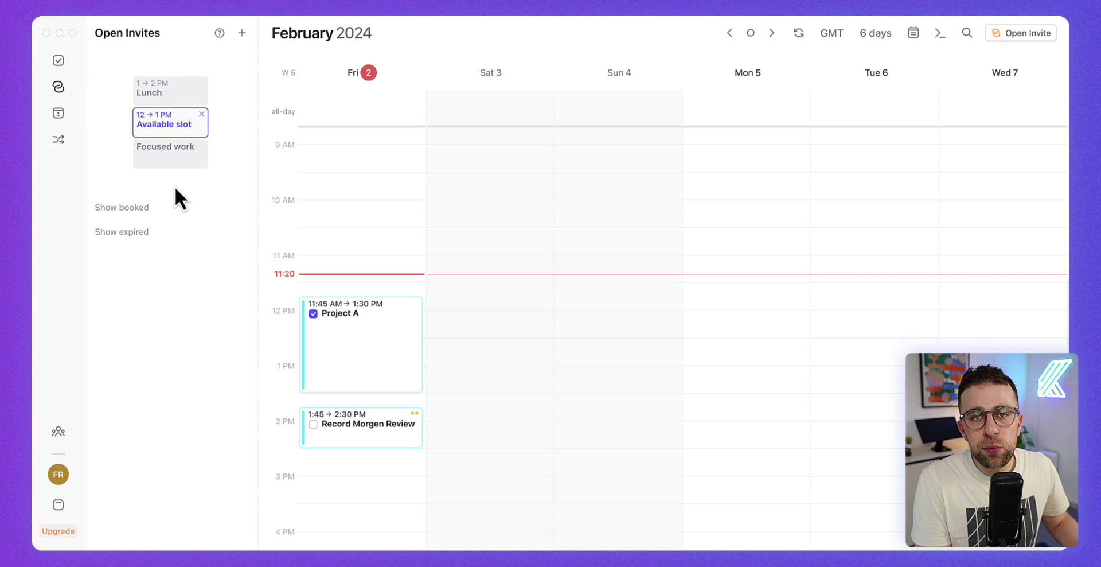
pyautogui.click(241, 33)
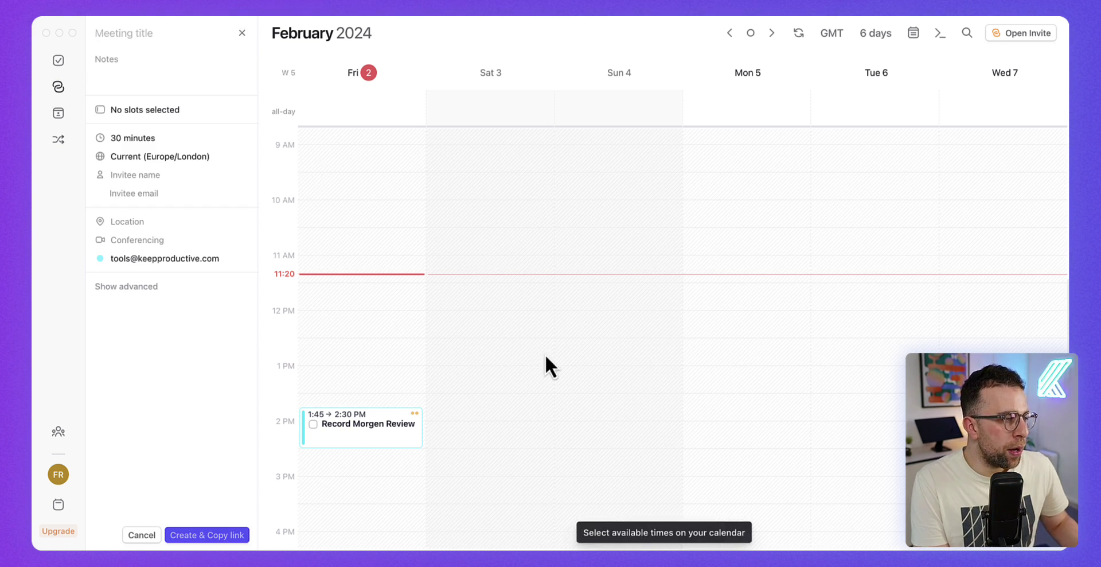
pyautogui.moveTo(477, 252); pyautogui.dragTo(481, 311)
pyautogui.click(579, 315)
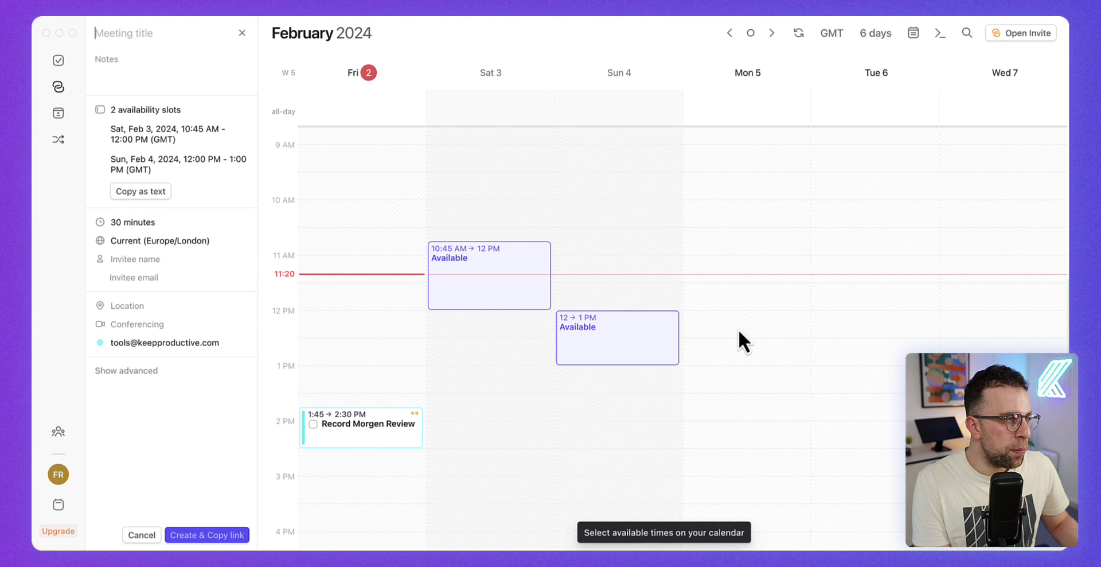
pyautogui.click(756, 318)
pyautogui.moveTo(832, 242); pyautogui.dragTo(897, 351)
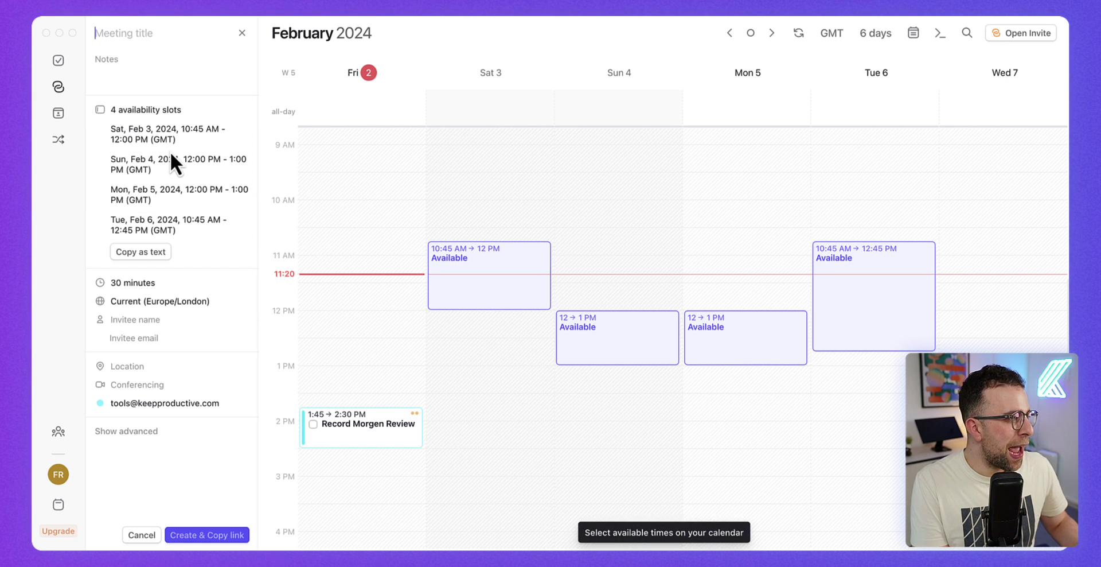
pyautogui.click(129, 43)
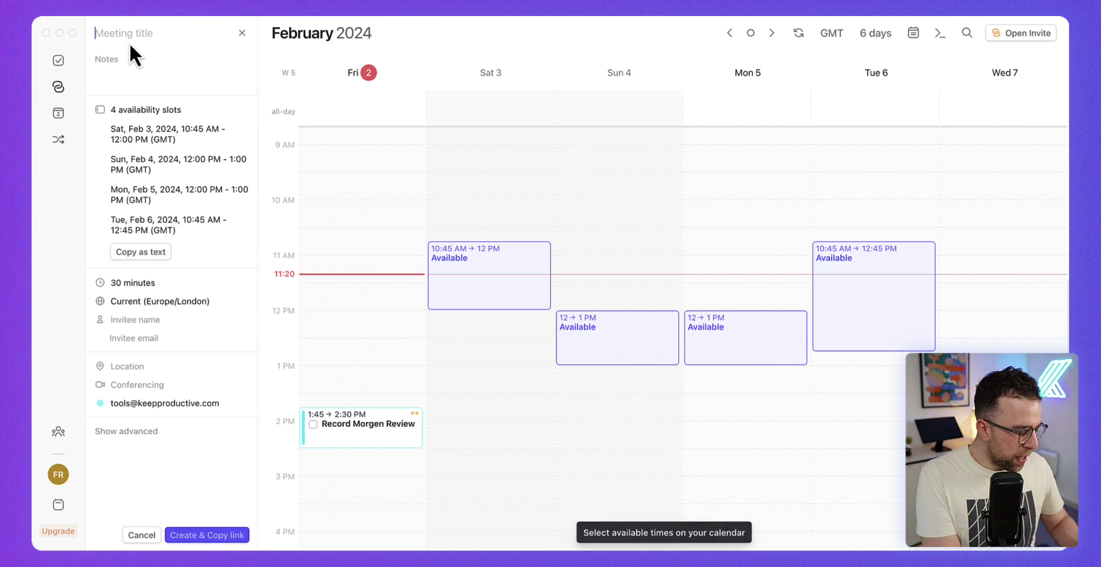
pyautogui.write('Meeting with Bob')
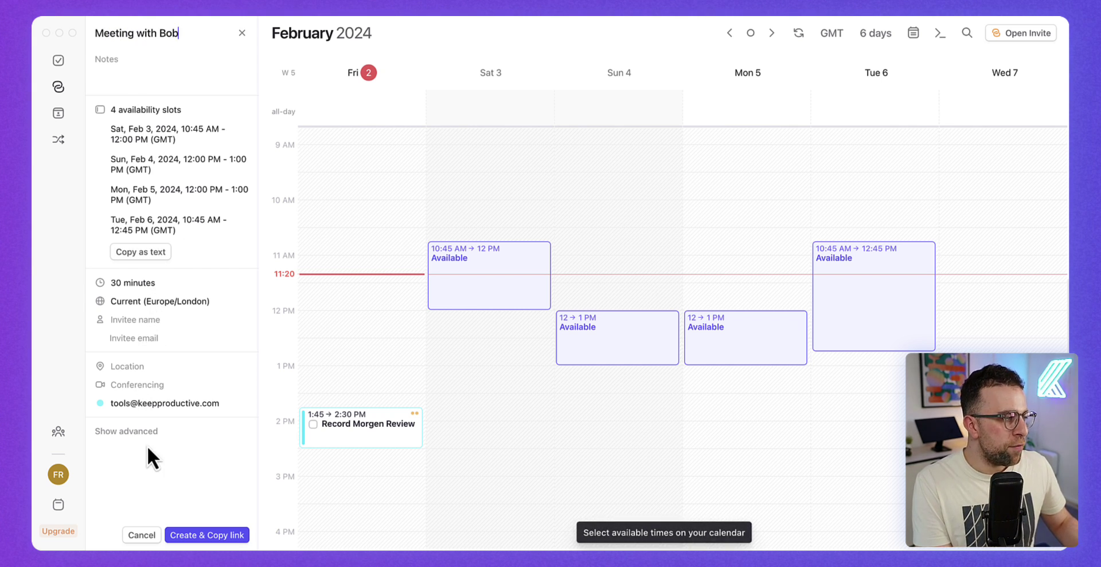
# Create the 'Meeting with Bob' open invite and copy its link
pyautogui.click(209, 538)
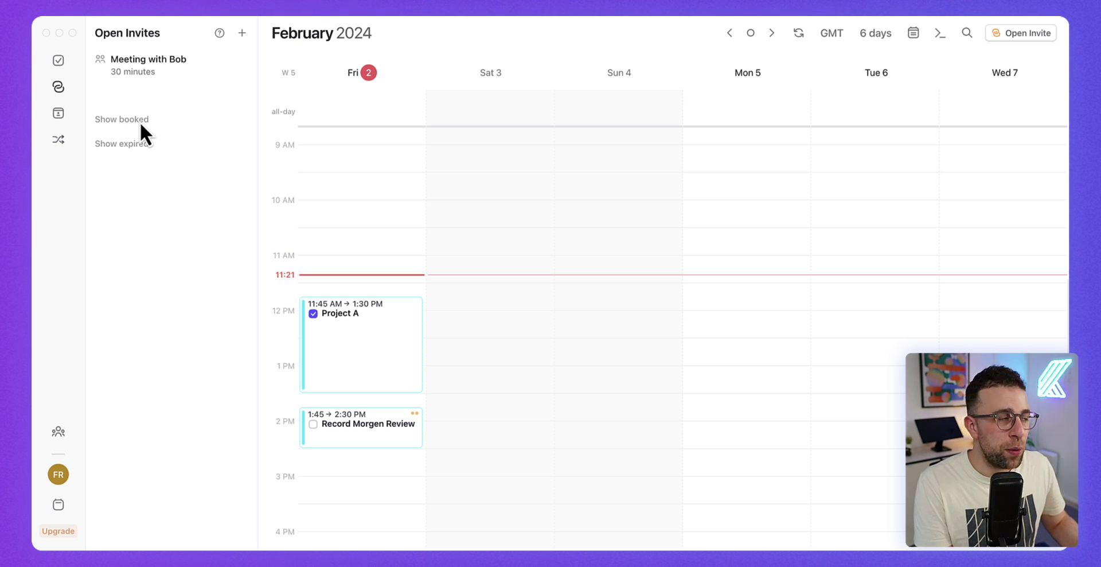
# Copy the booking page link and preview it in the browser
pyautogui.click(58, 113)
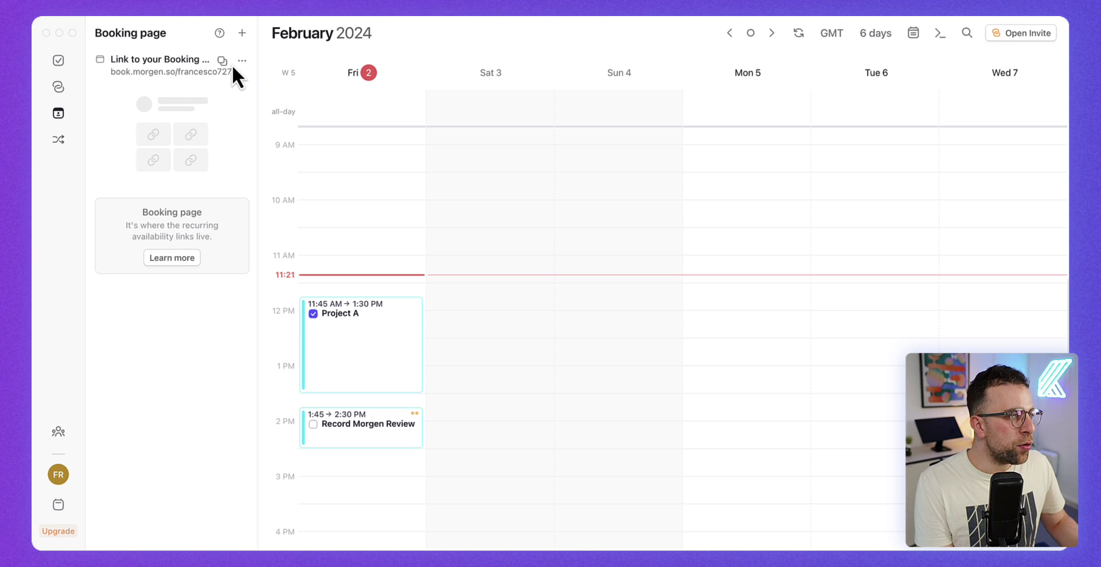
pyautogui.click(223, 62)
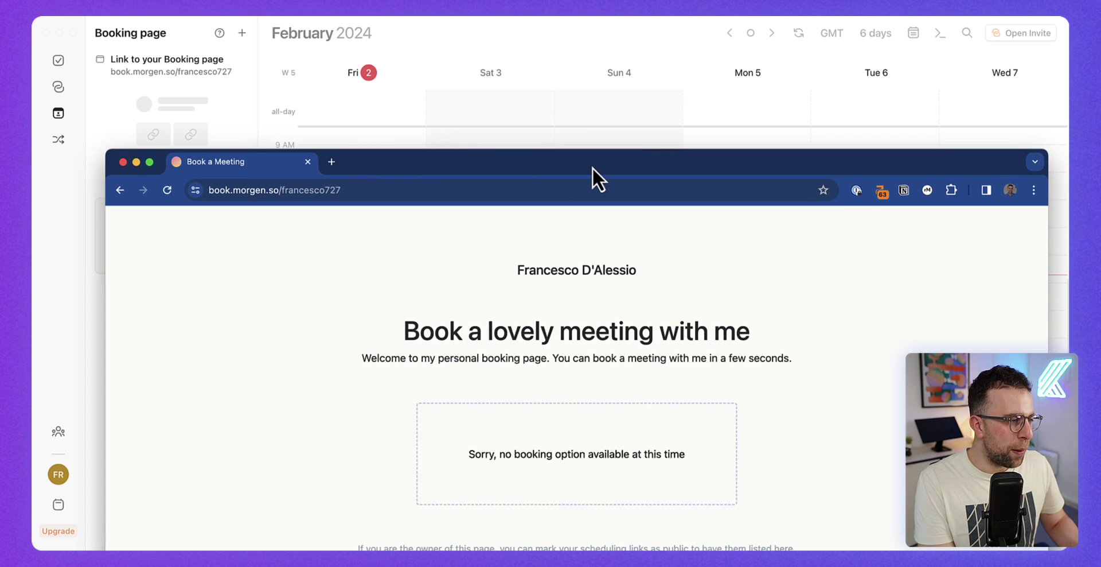
pyautogui.moveTo(593, 167); pyautogui.dragTo(590, 43)
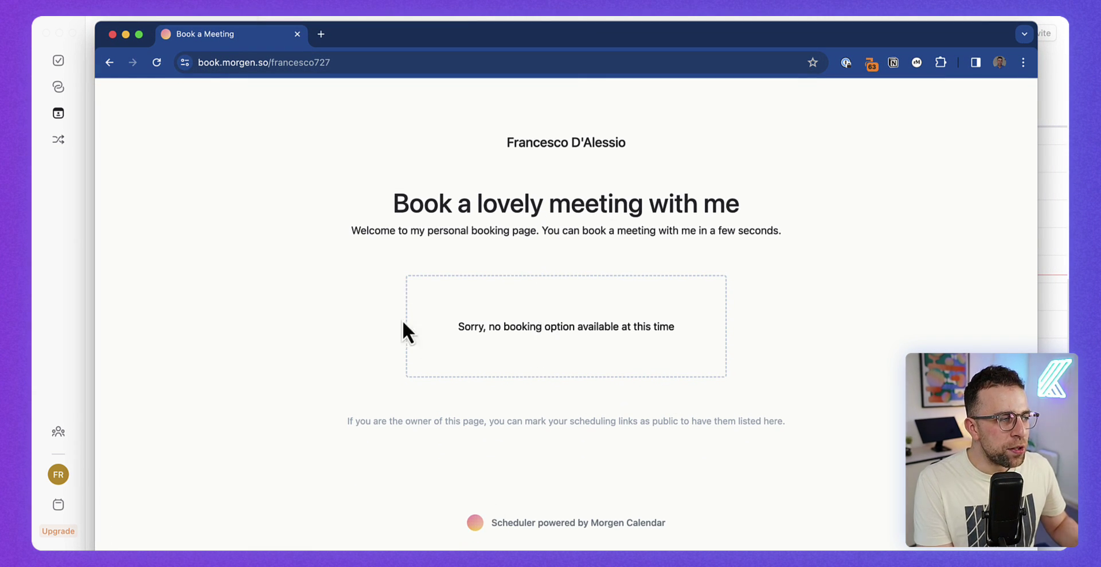
pyautogui.press('super+w')
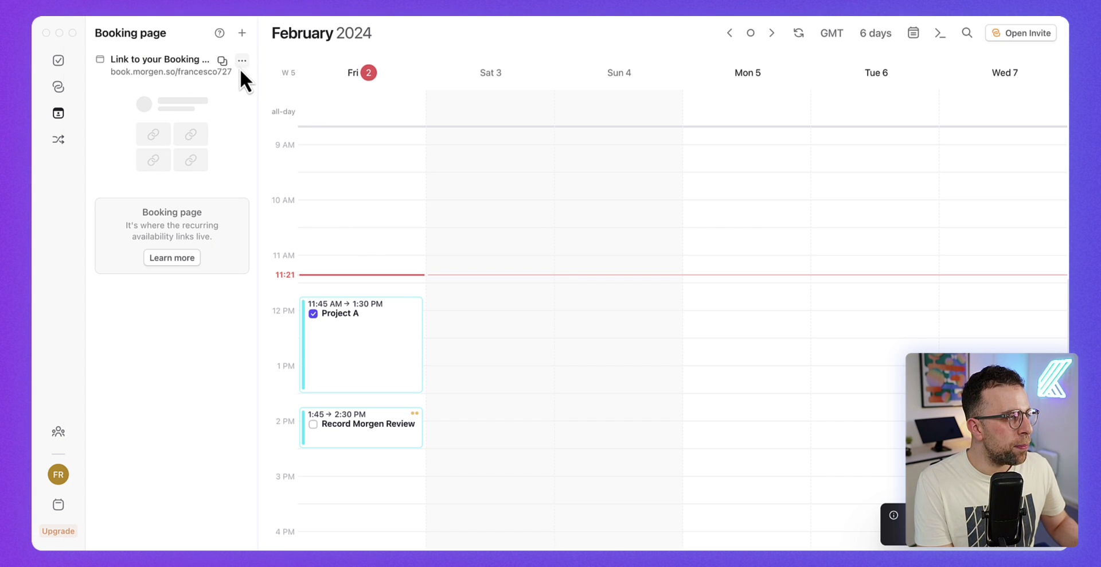
# Open the Customize Booking page settings from the link's options menu, then close them
pyautogui.click(241, 65)
pyautogui.click(274, 88)
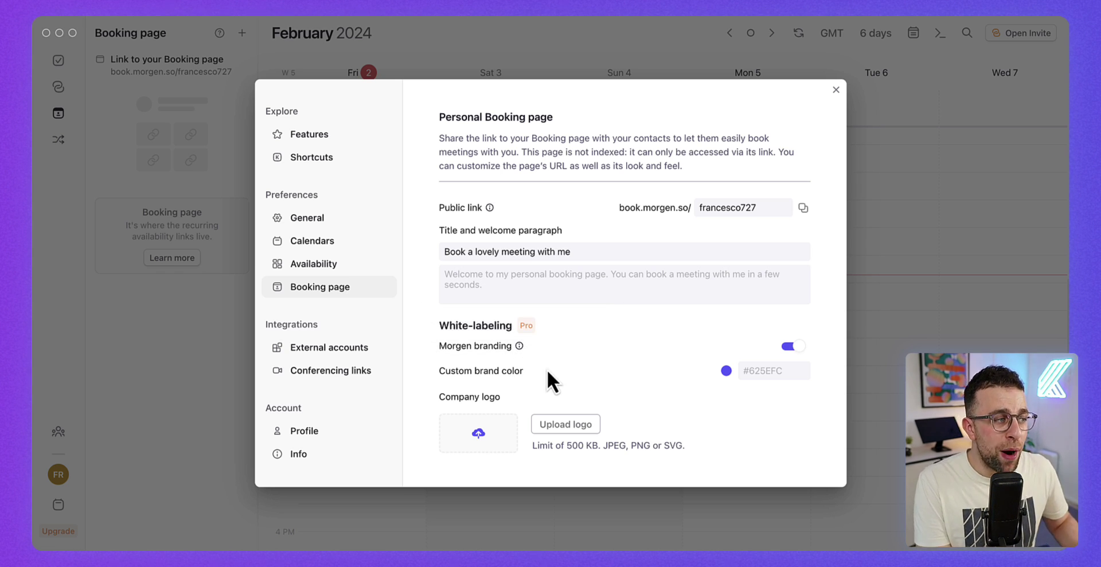
pyautogui.click(836, 90)
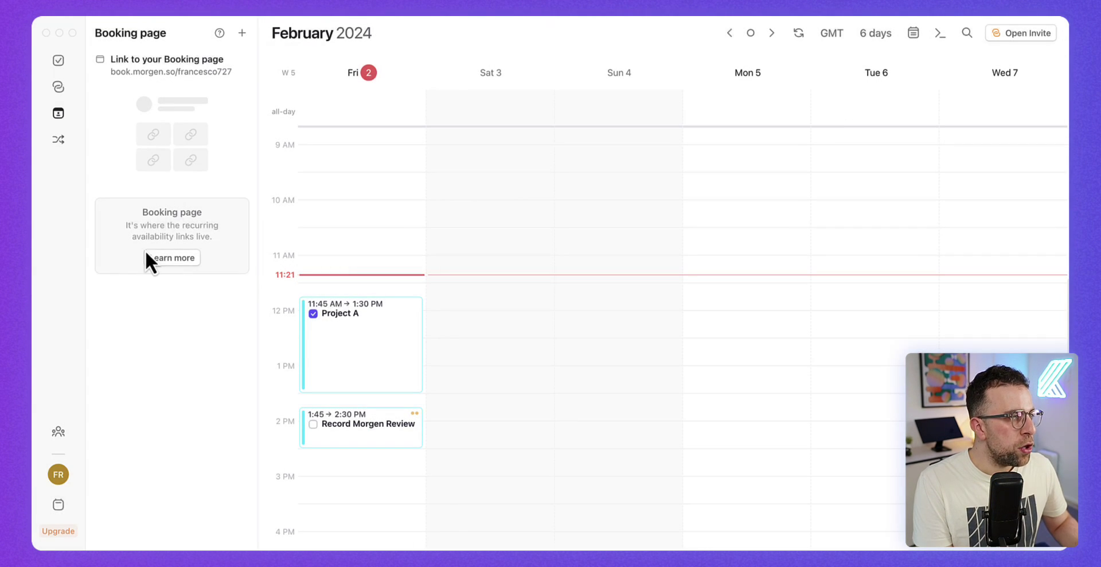
# Start a weekly availability with Monday–Thursday slots (Tue 11:15–2:45, Wed 11:45–2:30, Thu 11:45–1:30)
pyautogui.click(240, 60)
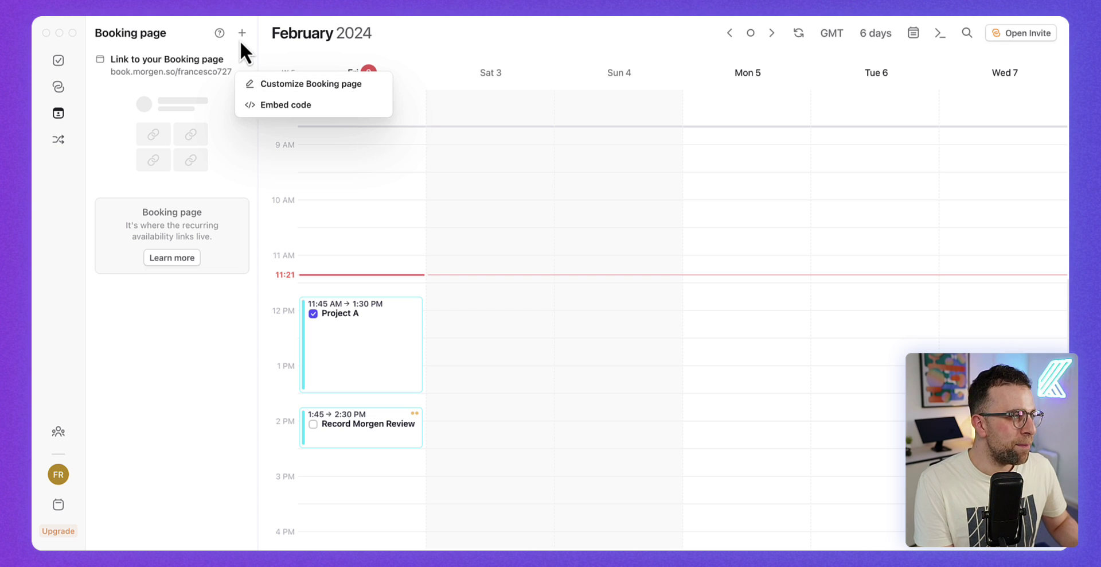
pyautogui.click(242, 36)
pyautogui.click(246, 33)
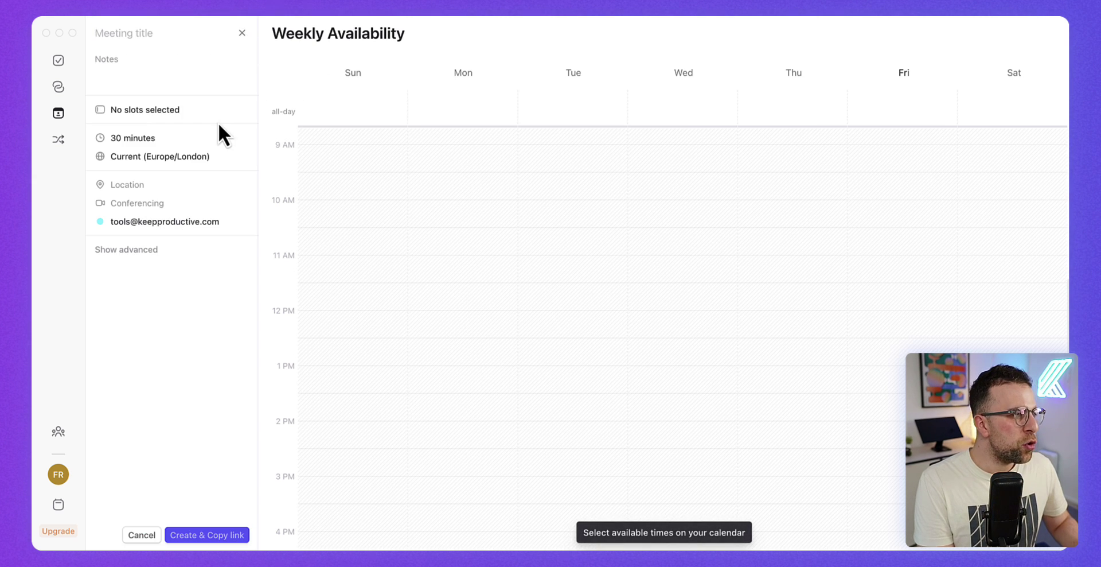
pyautogui.scroll(-1, 476, 287)
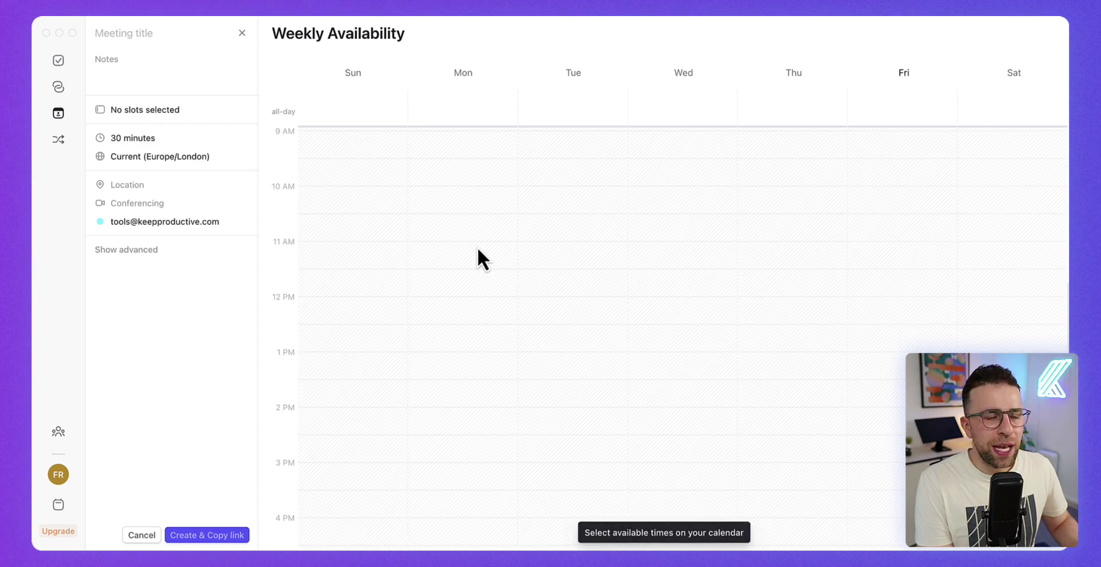
pyautogui.moveTo(477, 248); pyautogui.dragTo(478, 361)
pyautogui.moveTo(573, 256); pyautogui.dragTo(573, 446)
pyautogui.moveTo(682, 284); pyautogui.dragTo(682, 433)
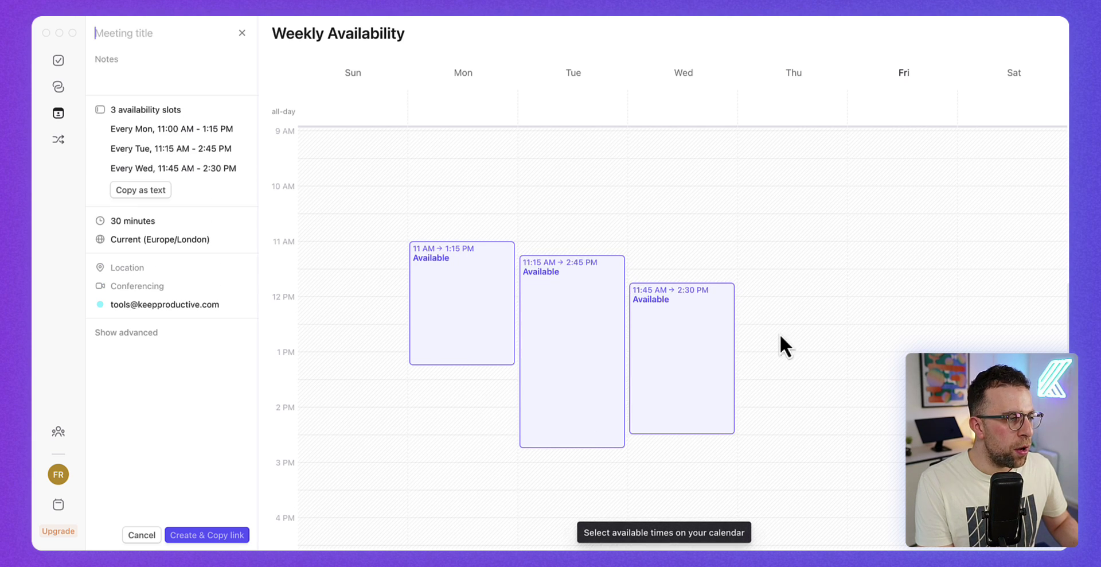
pyautogui.moveTo(795, 284); pyautogui.dragTo(798, 379)
# Title the availability 'Routine', create and copy its link, and close the browser preview
pyautogui.click(156, 37)
pyautogui.write('Routine')
pyautogui.click(209, 532)
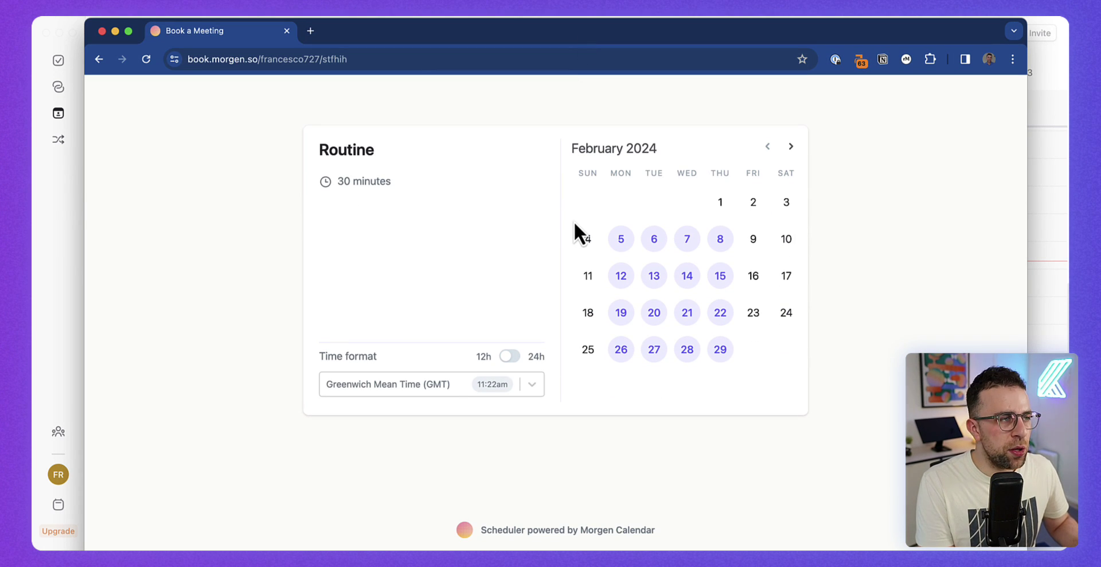
pyautogui.press('super+w')
pyautogui.scroll(2, 587, 244)
pyautogui.scroll(1, 589, 254)
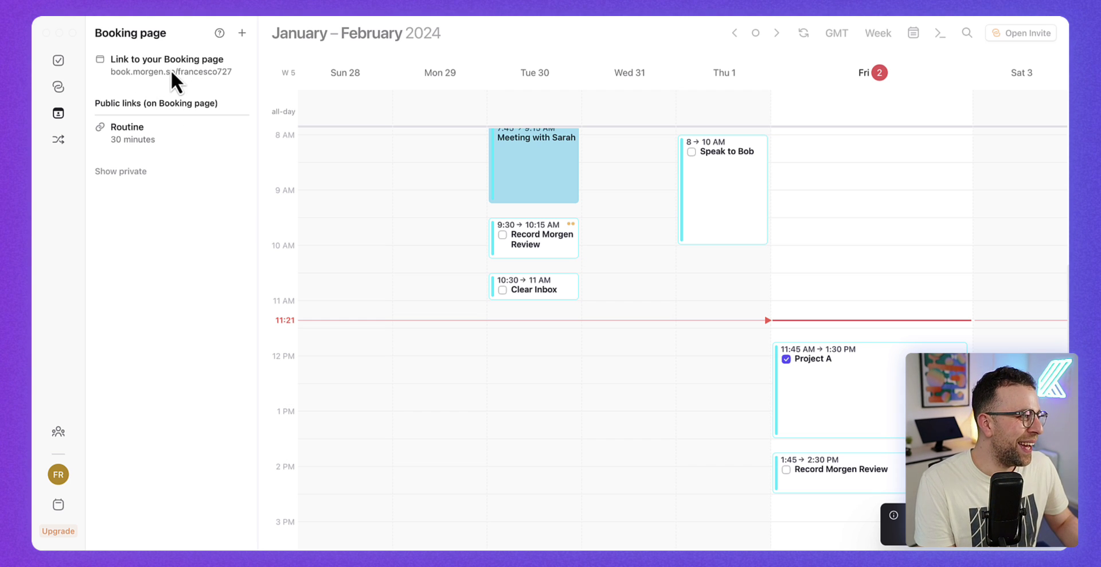
# Open the Morgen Assist workflows overview and launch Morgen Assist in the browser
pyautogui.click(58, 141)
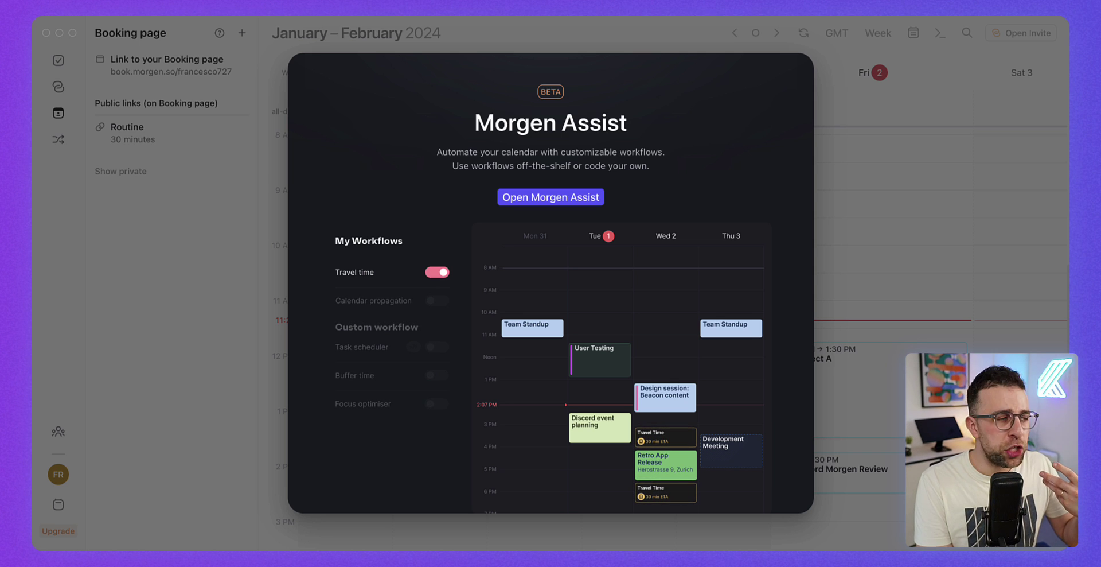
pyautogui.click(551, 197)
# Browse the Workflow gallery, then close the browser and the Morgen Assist overview
pyautogui.moveTo(261, 71); pyautogui.dragTo(267, 49)
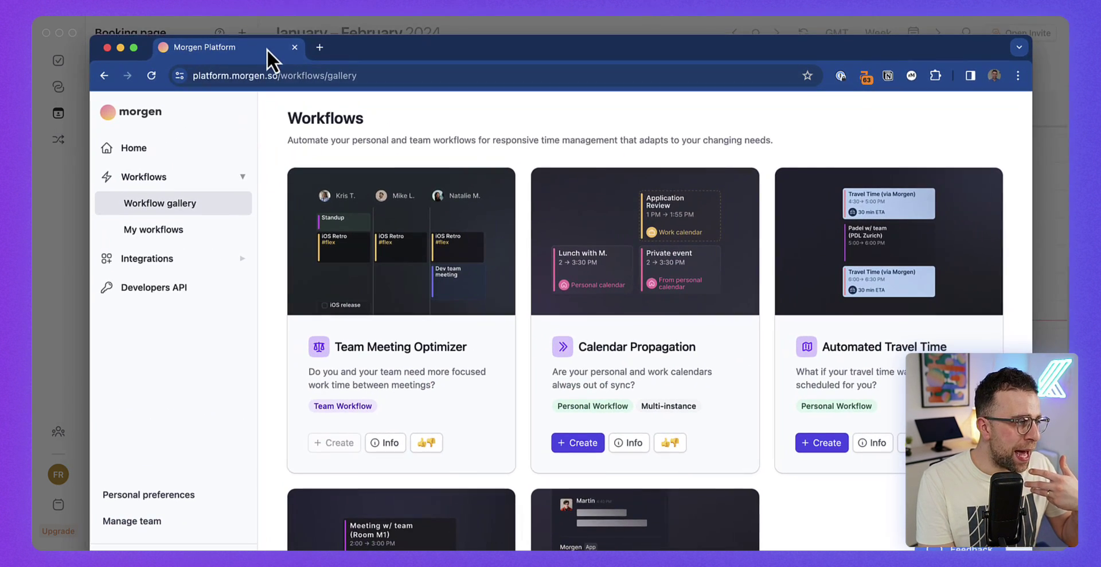
pyautogui.scroll(-1, 524, 376)
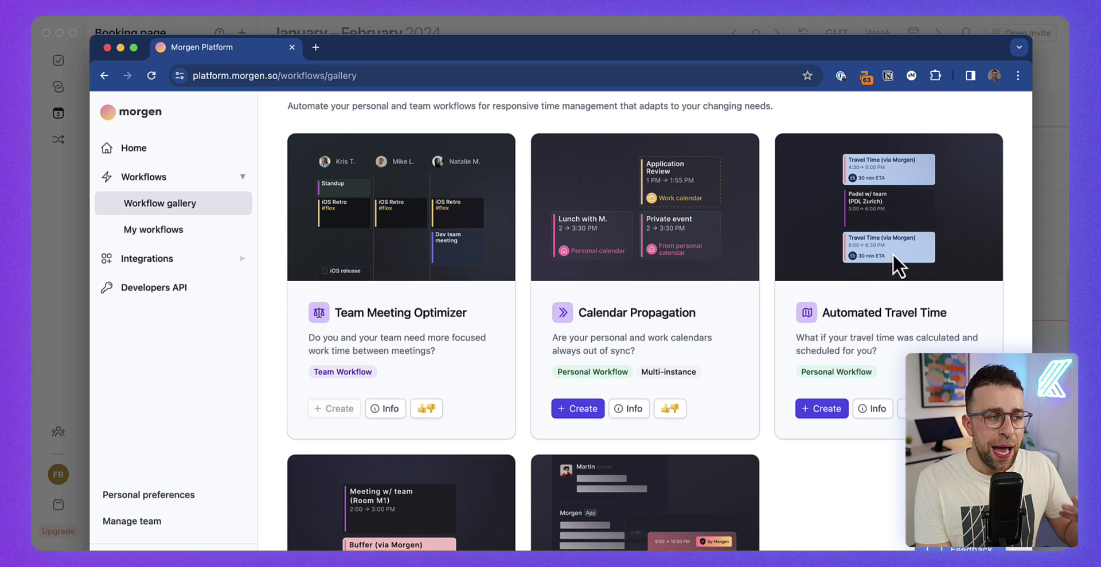
pyautogui.scroll(-6, 879, 314)
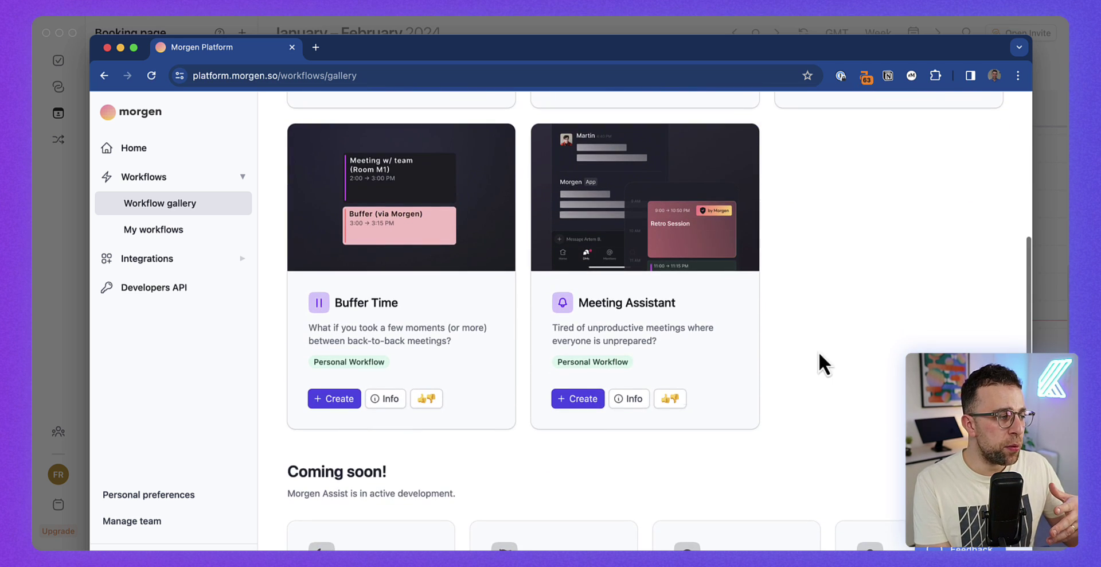
pyautogui.scroll(-7, 641, 388)
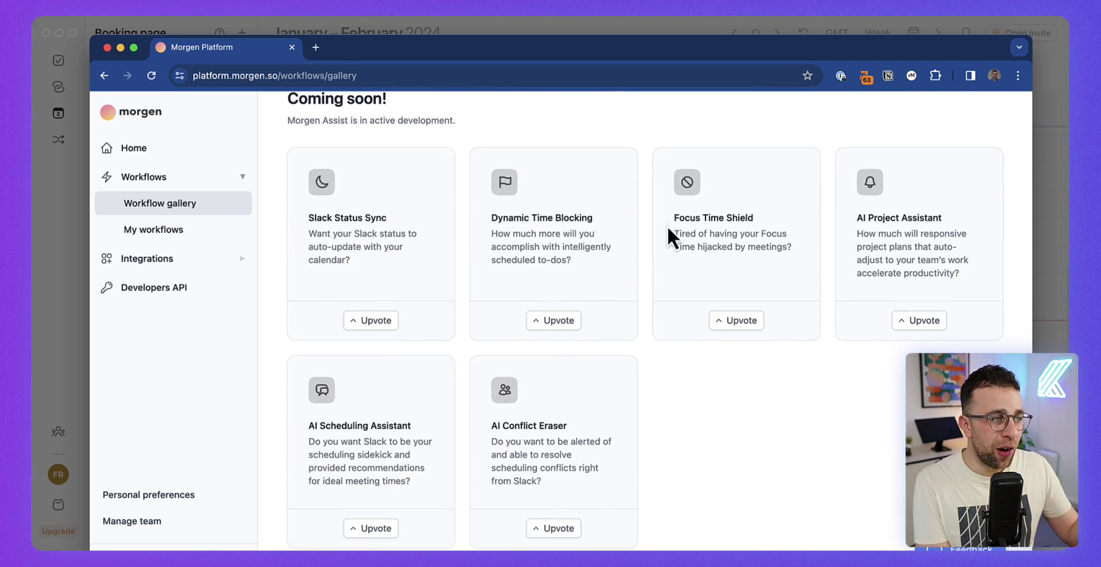
pyautogui.scroll(7, 759, 232)
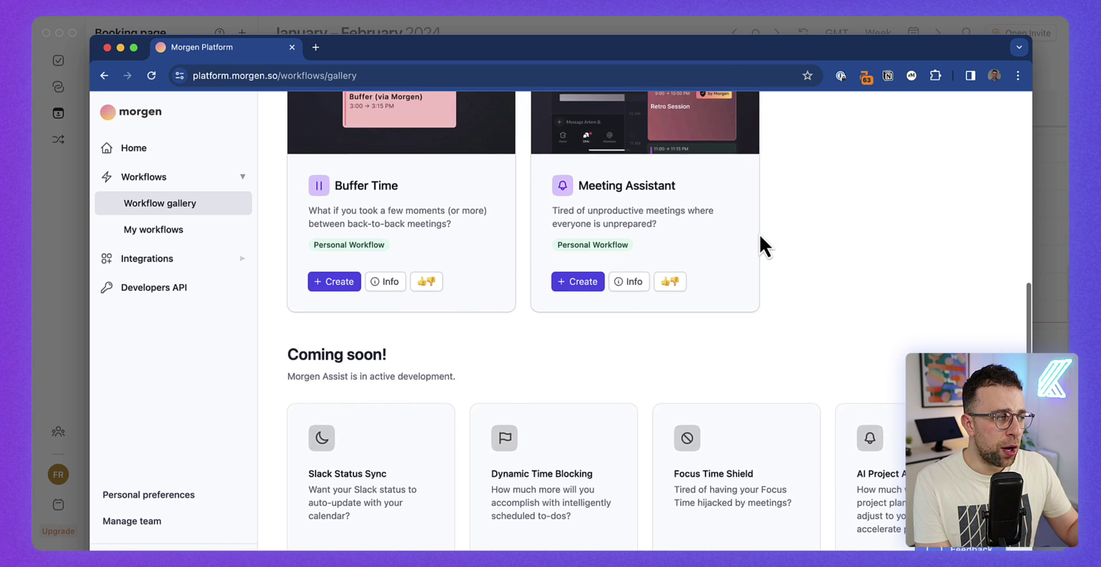
pyautogui.scroll(2, 759, 233)
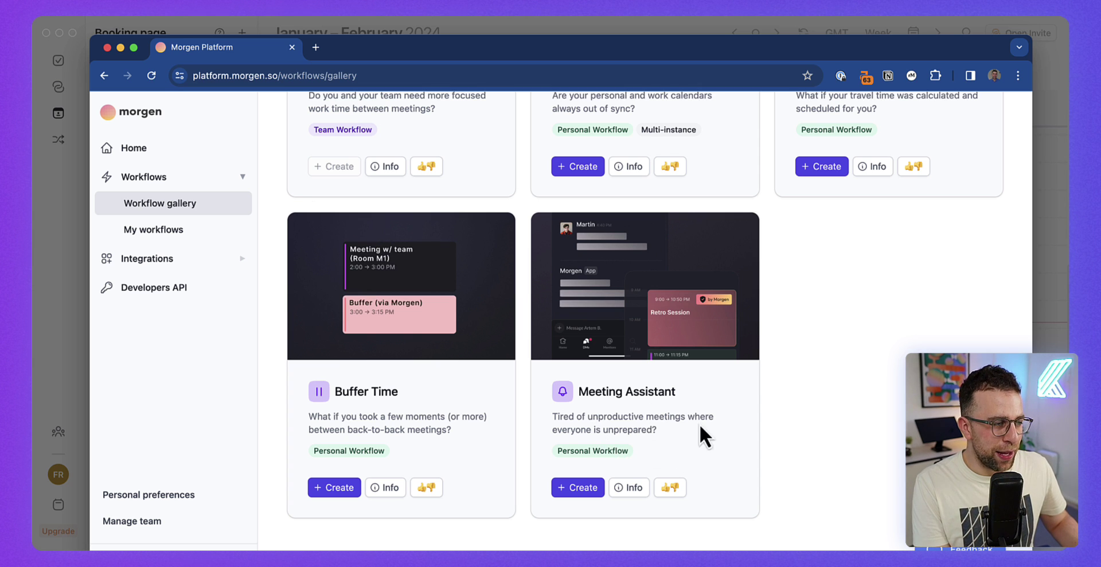
pyautogui.click(108, 49)
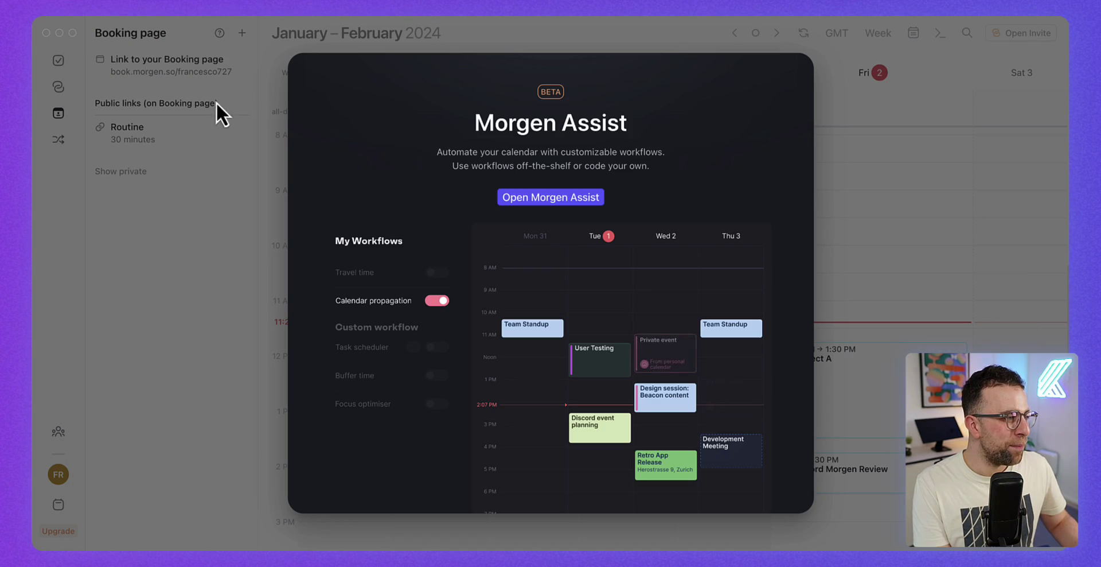
pyautogui.click(852, 89)
pyautogui.click(67, 63)
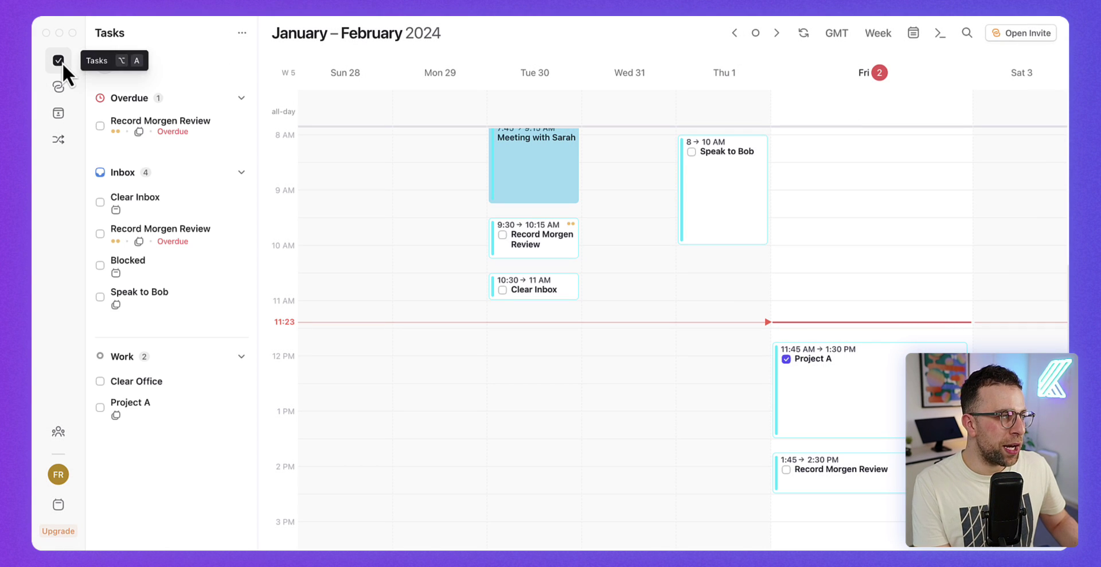